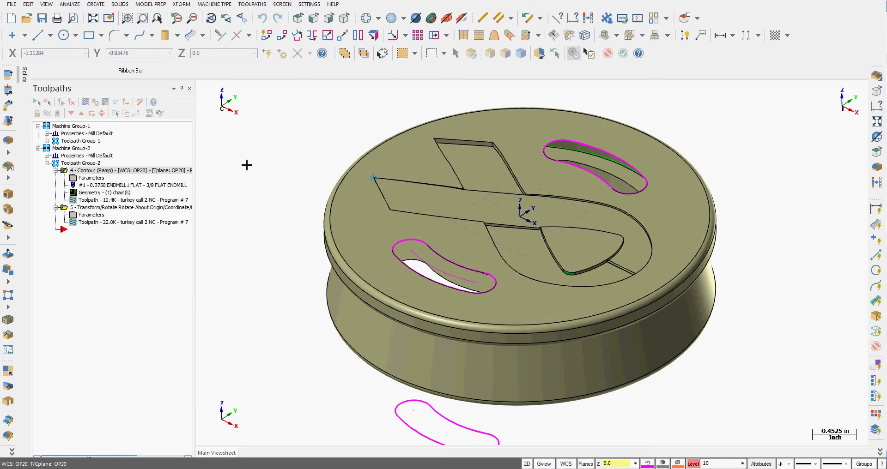
Start a Surface Rough Parallel toolpath from the Toolpaths Surface Rough list.
{"action": "left_click", "coordinate": [253, 4]}
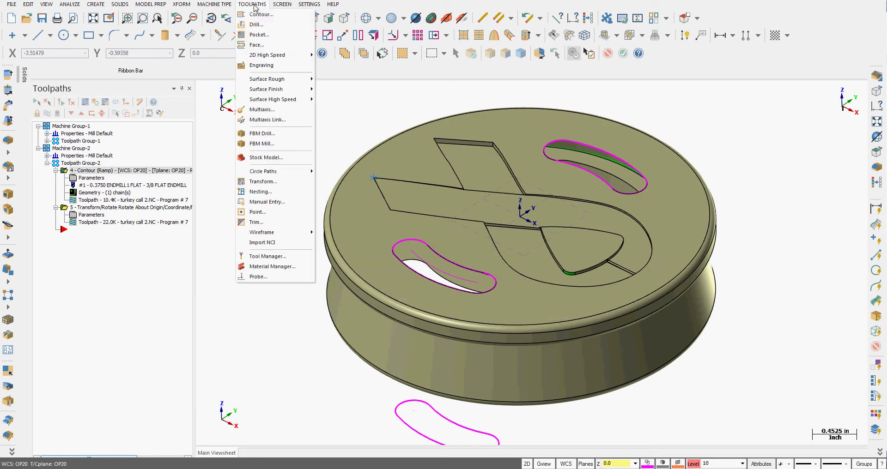
{"action": "mouse_move", "coordinate": [297, 80]}
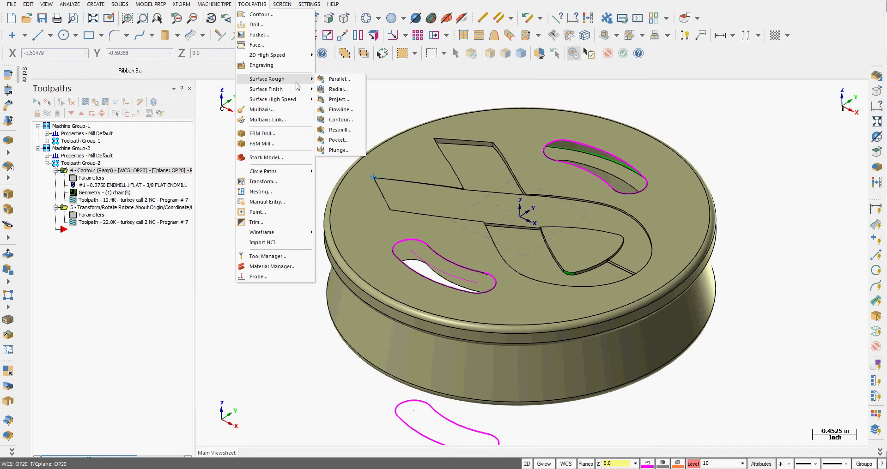
{"action": "left_click", "coordinate": [339, 80]}
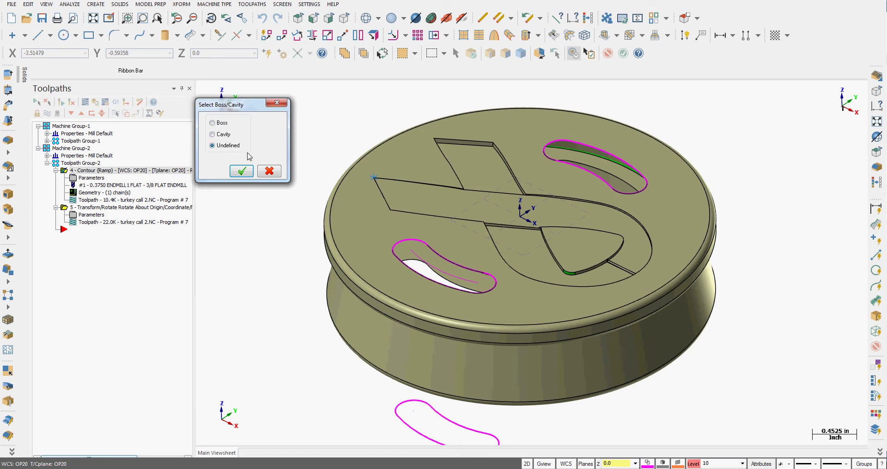
Keep the Undefined surface type and pick the upper, band and lower ribbon faces as drive surfaces.
{"action": "left_click", "coordinate": [241, 171]}
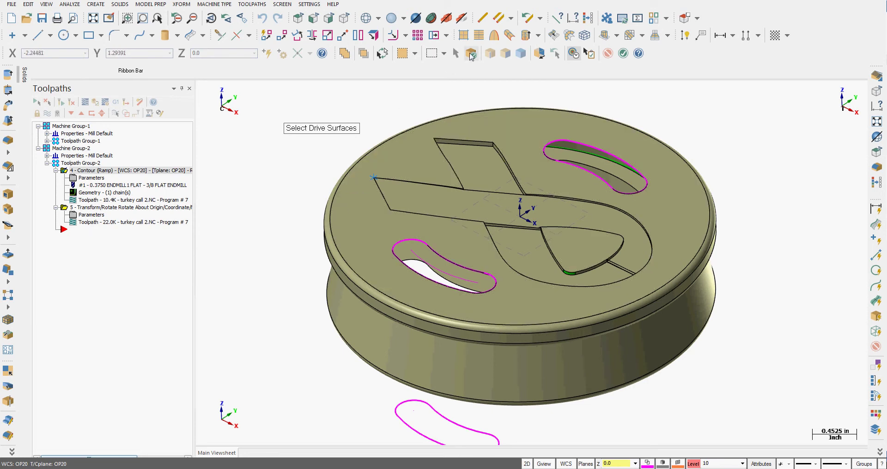
{"action": "left_click", "coordinate": [472, 53]}
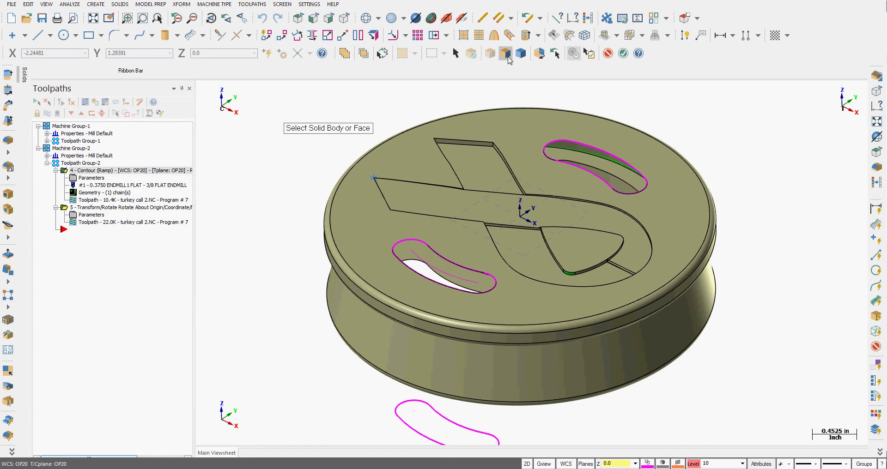
{"action": "left_click", "coordinate": [485, 168]}
{"action": "left_click", "coordinate": [482, 201]}
{"action": "left_click", "coordinate": [506, 254]}
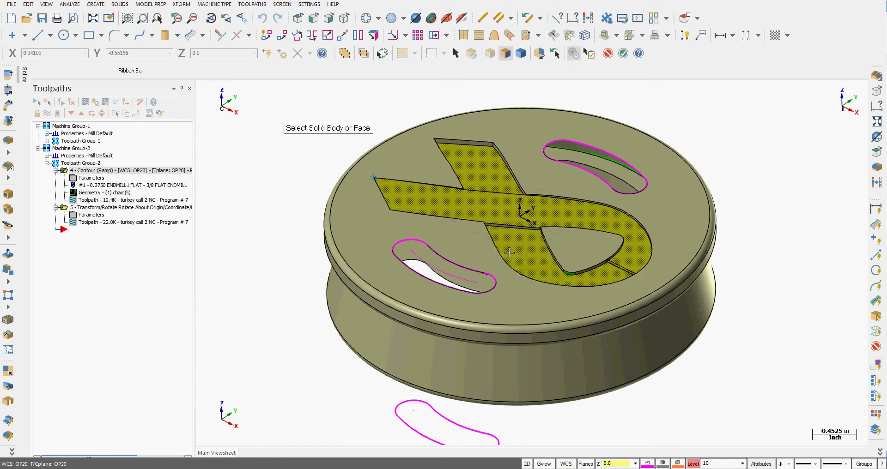
{"action": "left_click", "coordinate": [624, 53]}
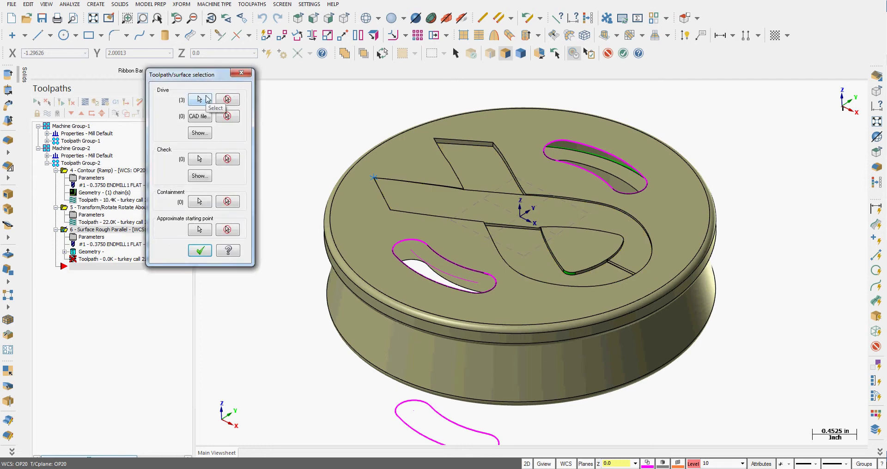
Confirm 3 drive surfaces and set the approximate starting point at the ribbon's left end.
{"action": "left_click", "coordinate": [199, 133]}
{"action": "left_click", "coordinate": [99, 129]}
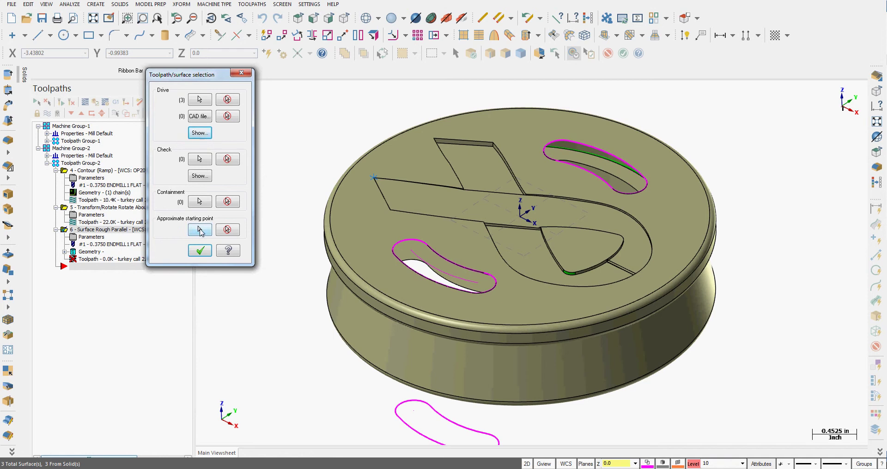
{"action": "left_click", "coordinate": [200, 231]}
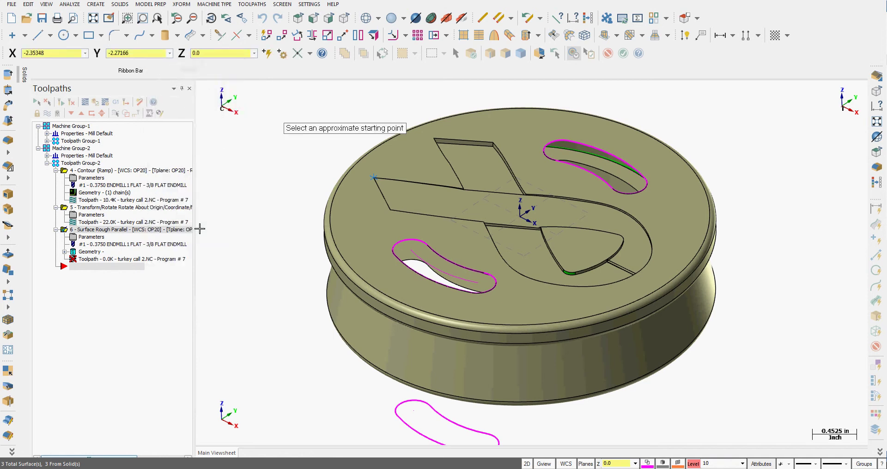
{"action": "left_click", "coordinate": [374, 179]}
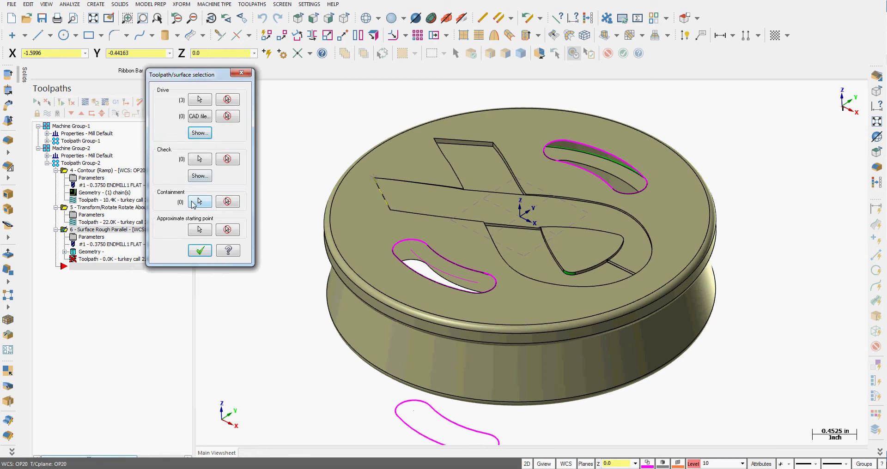
{"action": "left_click", "coordinate": [201, 251]}
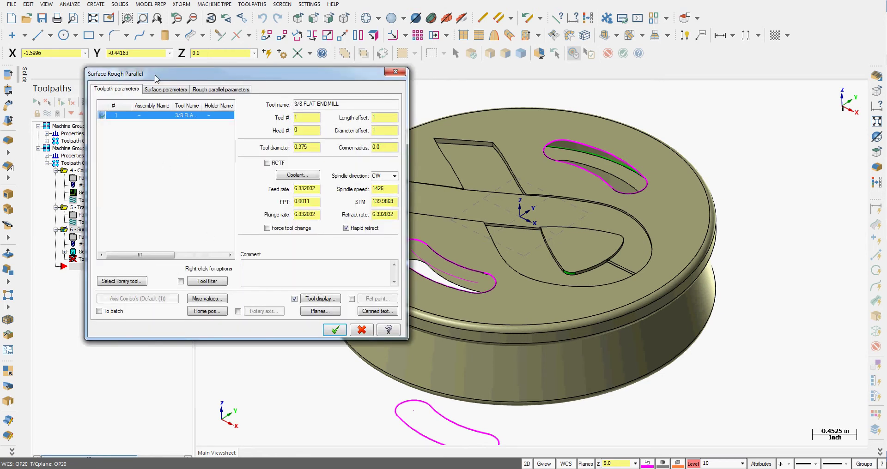
Filter the tool library to 0.0625 diameter and add the 1/16 ball endmill.
{"action": "left_click_drag", "start_coordinate": [155, 78], "coordinate": [126, 80]}
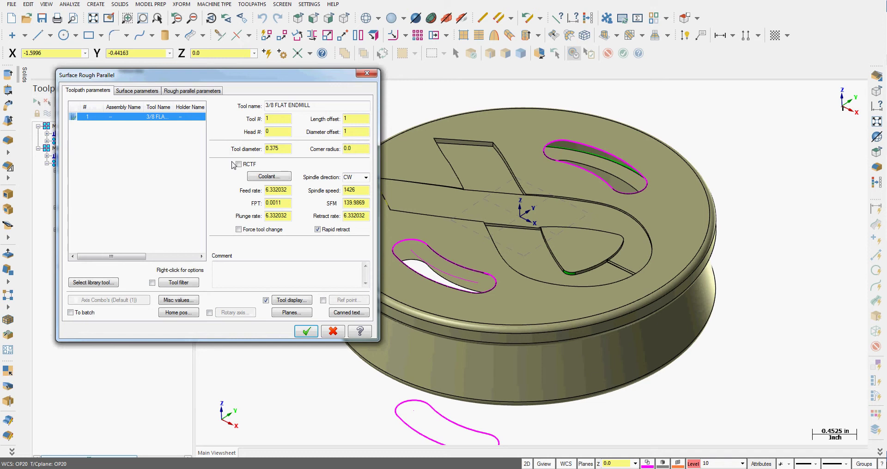
{"action": "left_click", "coordinate": [96, 284]}
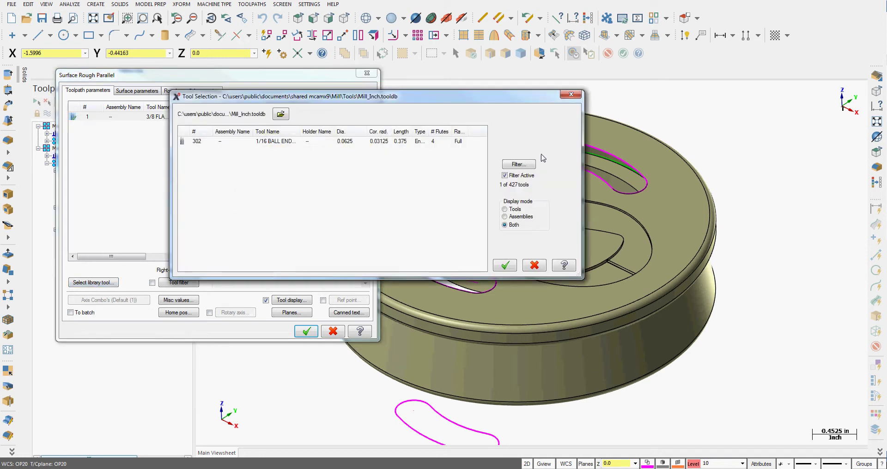
{"action": "left_click", "coordinate": [518, 165]}
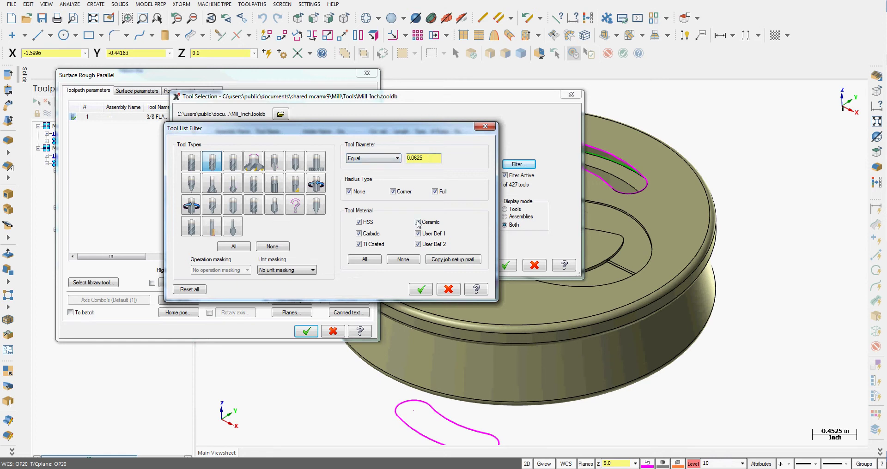
{"action": "left_click", "coordinate": [421, 290]}
{"action": "left_click", "coordinate": [272, 141]}
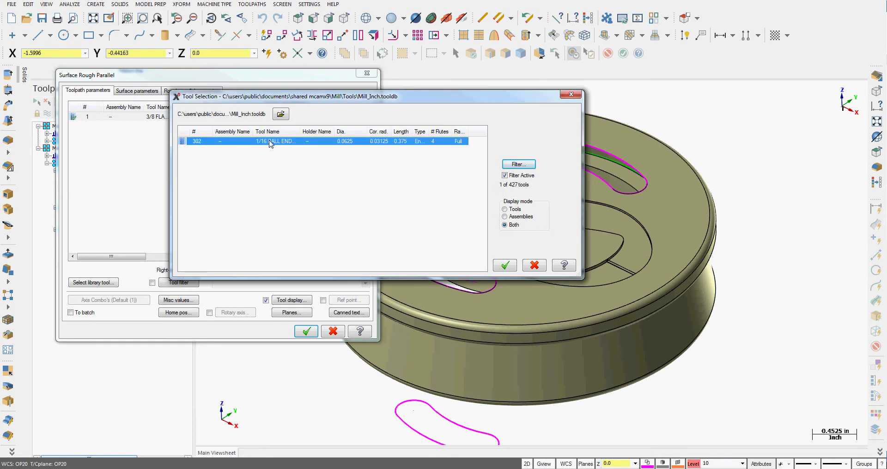
{"action": "left_click", "coordinate": [505, 266]}
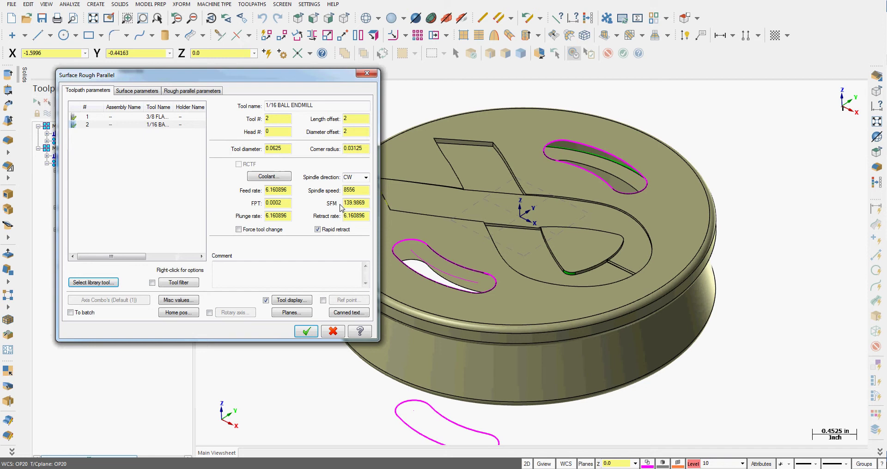
Set spindle speed 8000, feed per tooth 0.0025, and comment the operation MACHINE RIBBON.
{"action": "double_click", "coordinate": [359, 193]}
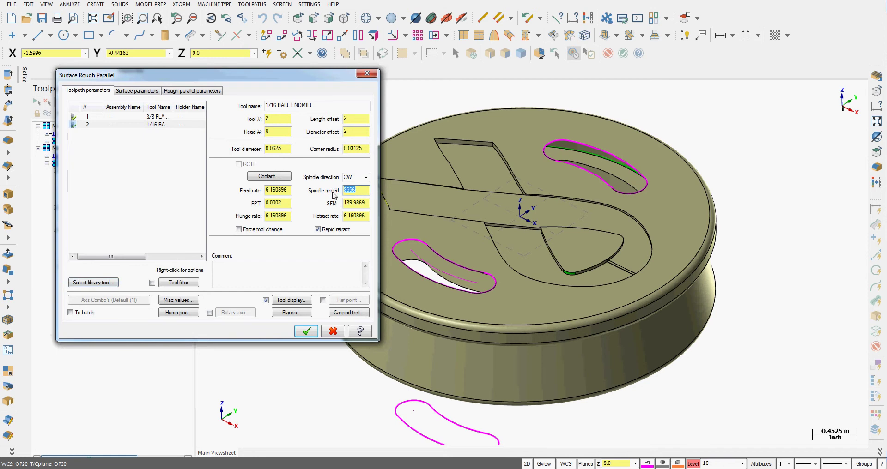
{"action": "type", "text": "8000"}
{"action": "key", "text": "Return"}
{"action": "double_click", "coordinate": [278, 203]}
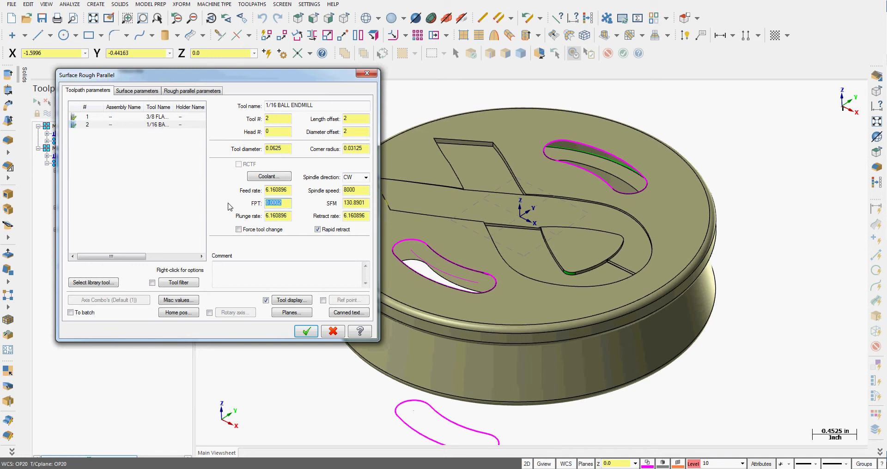
{"action": "type", "text": "0.0025"}
{"action": "key", "text": "Return"}
{"action": "left_click", "coordinate": [250, 270]}
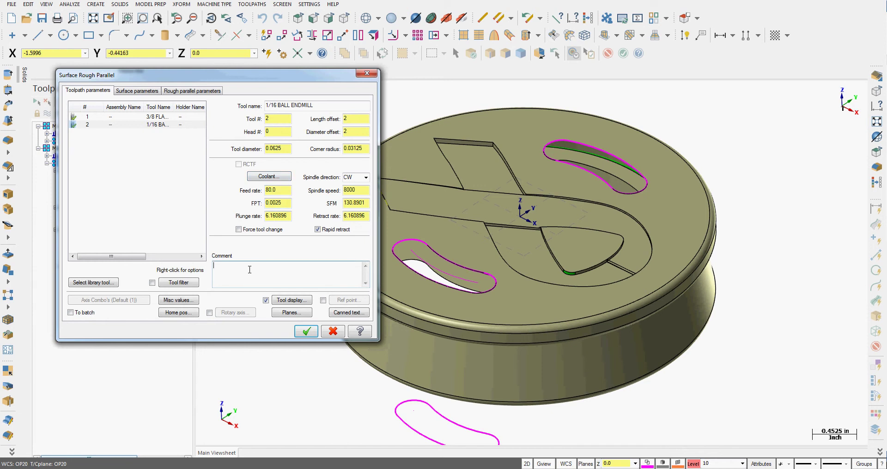
{"action": "type", "text": "MACHINE RIBBON"}
Review the surface parameters: retract 0.25 and incremental feed plane 0.1.
{"action": "left_click", "coordinate": [138, 92]}
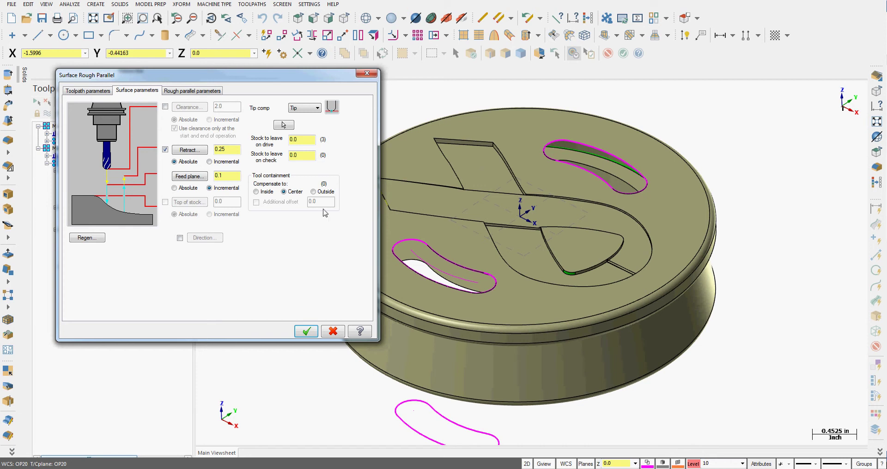
{"action": "left_click", "coordinate": [221, 180]}
On the Rough parallel page, confirm total tolerance 0.001 and keep One way cutting.
{"action": "left_click", "coordinate": [189, 92]}
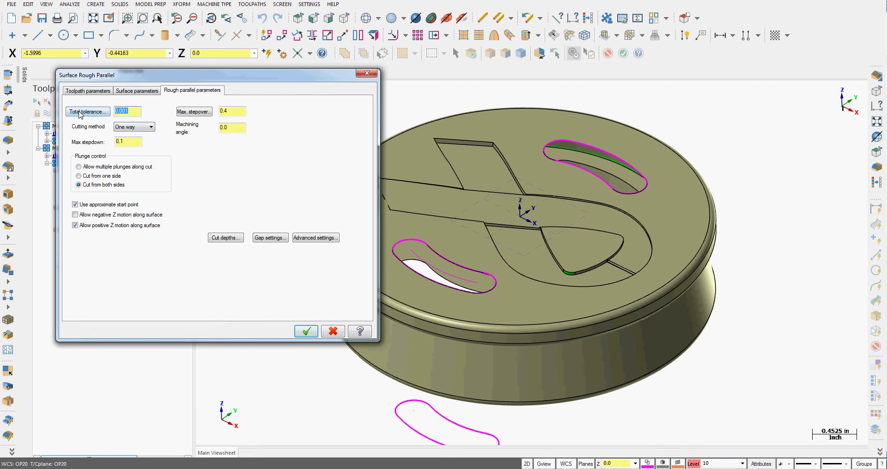
{"action": "left_click", "coordinate": [134, 112]}
{"action": "left_click", "coordinate": [151, 128]}
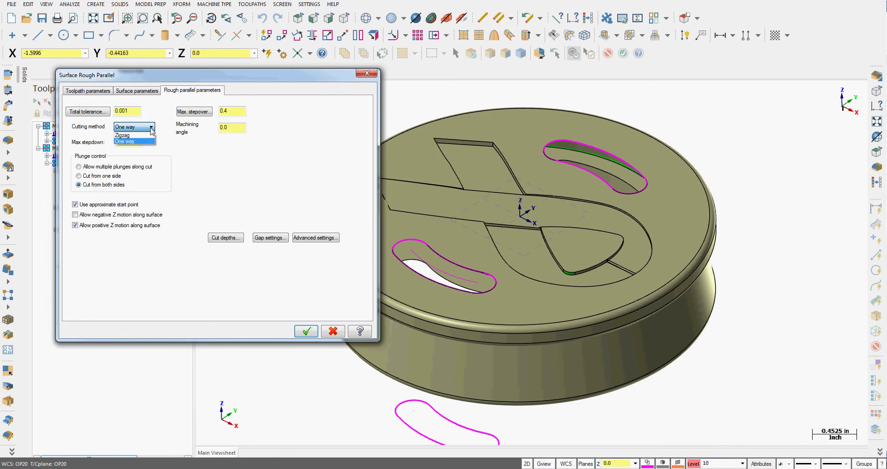
{"action": "left_click", "coordinate": [151, 131]}
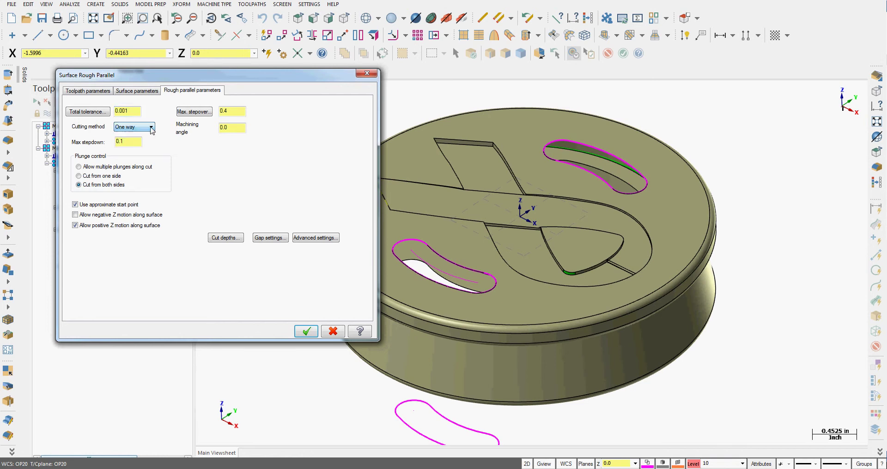
Set max stepdown 0.02 and max stepover 0.005, and allow negative Z motion along surface.
{"action": "double_click", "coordinate": [127, 140]}
{"action": "type", "text": ".02"}
{"action": "double_click", "coordinate": [227, 111]}
{"action": "type", "text": ".005"}
{"action": "left_click", "coordinate": [228, 128]}
{"action": "left_click", "coordinate": [75, 215]}
{"action": "left_click", "coordinate": [227, 239]}
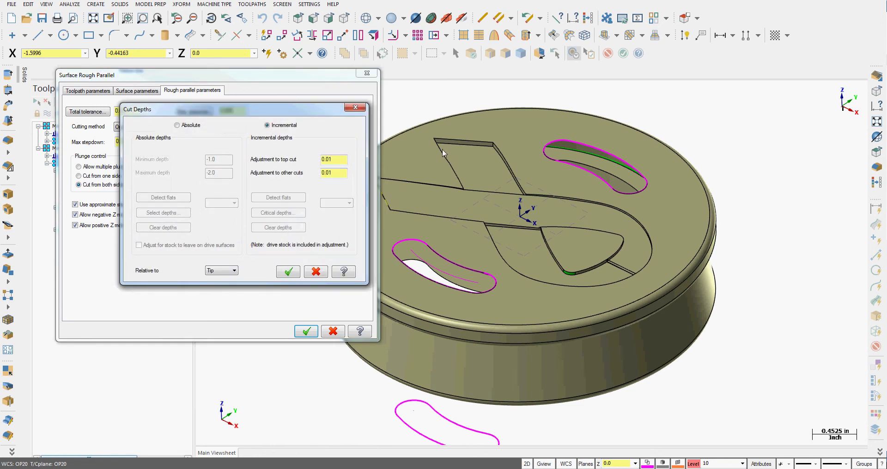
Leave cut depths unchanged; set gap motion to Follow Surface(s) with optimized cut order.
{"action": "left_click", "coordinate": [310, 272]}
{"action": "left_click", "coordinate": [272, 238]}
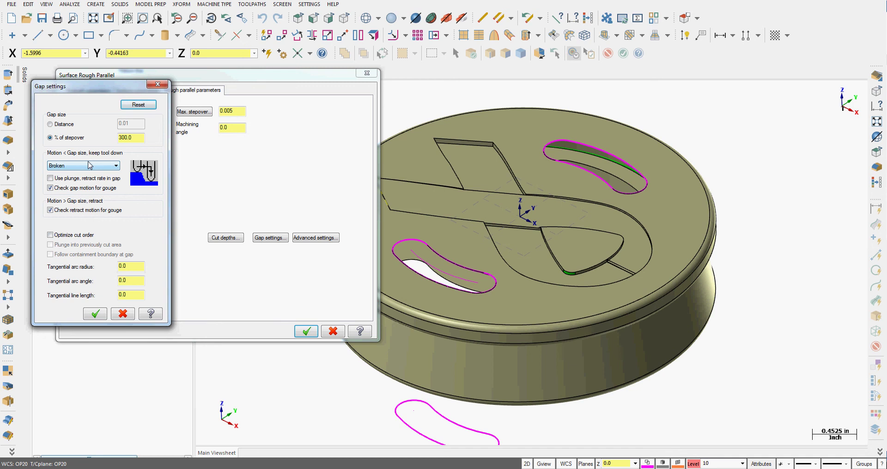
{"action": "left_click", "coordinate": [114, 167]}
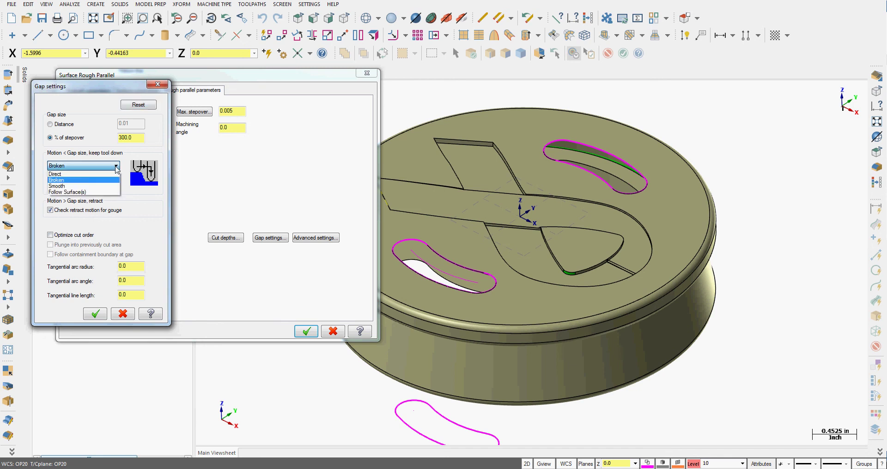
{"action": "left_click", "coordinate": [76, 179]}
{"action": "left_click", "coordinate": [114, 166]}
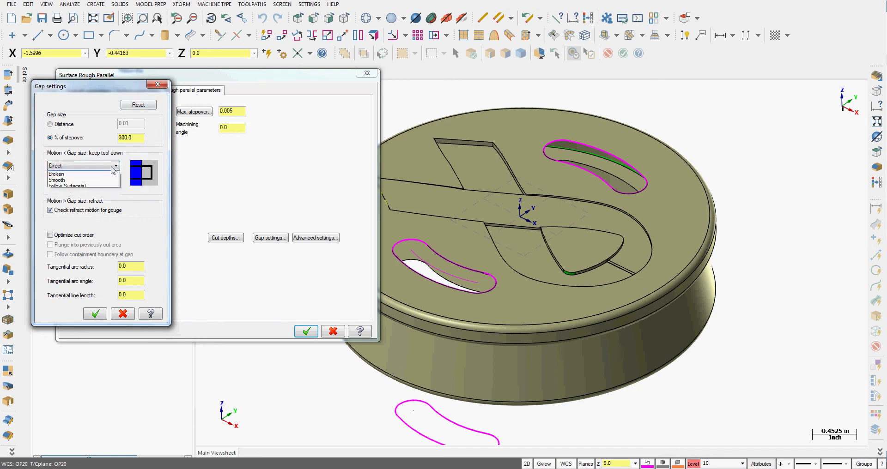
{"action": "left_click", "coordinate": [82, 186]}
{"action": "left_click", "coordinate": [100, 167]}
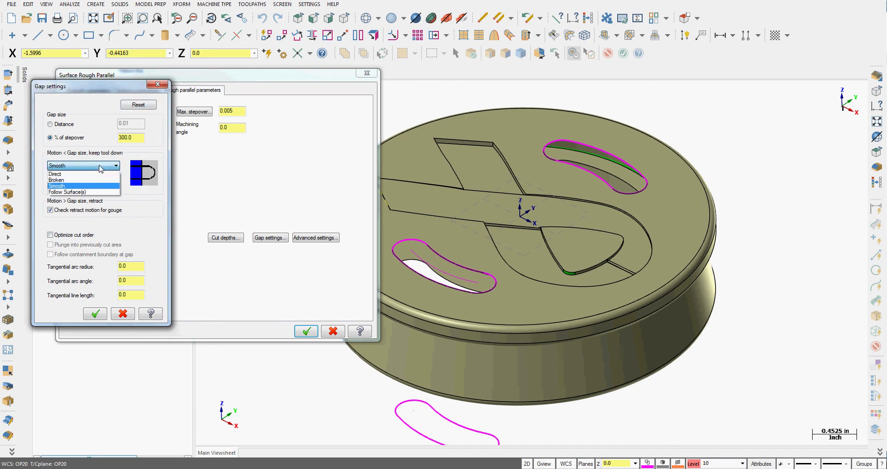
{"action": "left_click", "coordinate": [98, 193]}
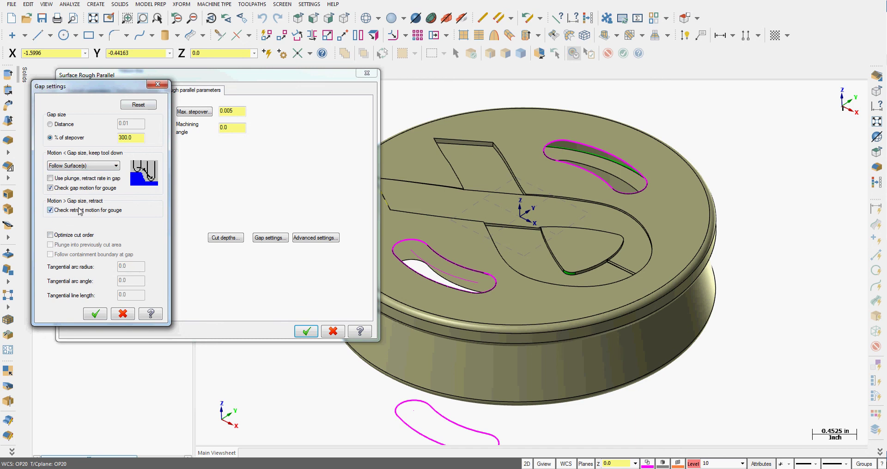
{"action": "left_click", "coordinate": [50, 236]}
{"action": "left_click", "coordinate": [95, 314]}
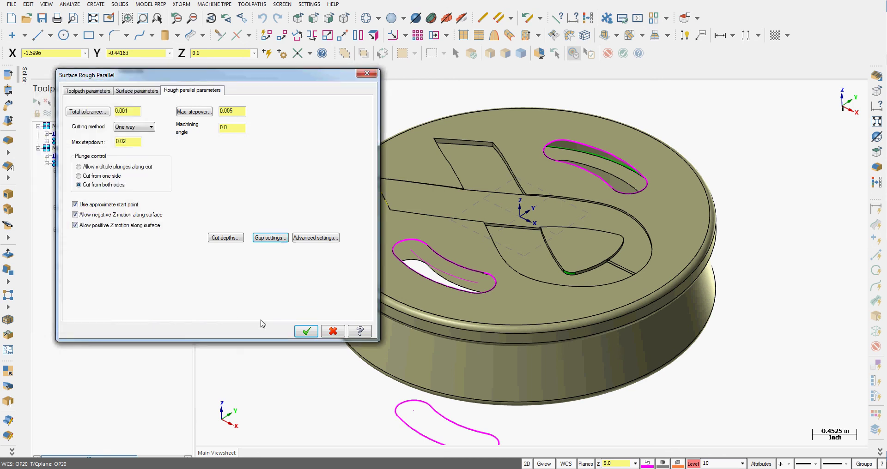
Accept the parameters to generate the rough parallel toolpath as operation 6.
{"action": "left_click", "coordinate": [305, 331]}
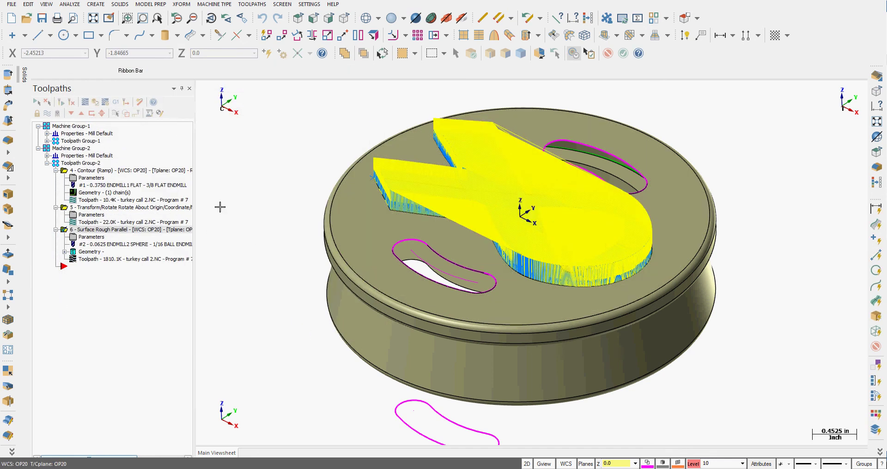
Simulate operation 6 through all 19000 moves, then browse the View and Verify tabs.
{"action": "left_click", "coordinate": [95, 102]}
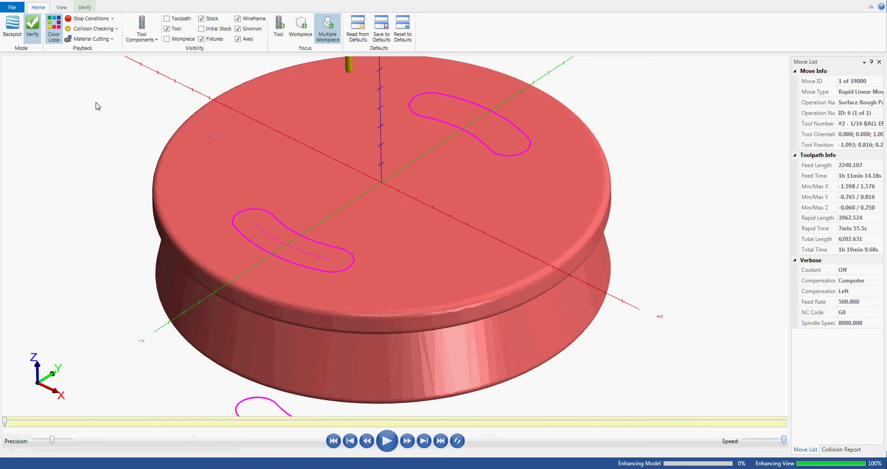
{"action": "left_click", "coordinate": [395, 437]}
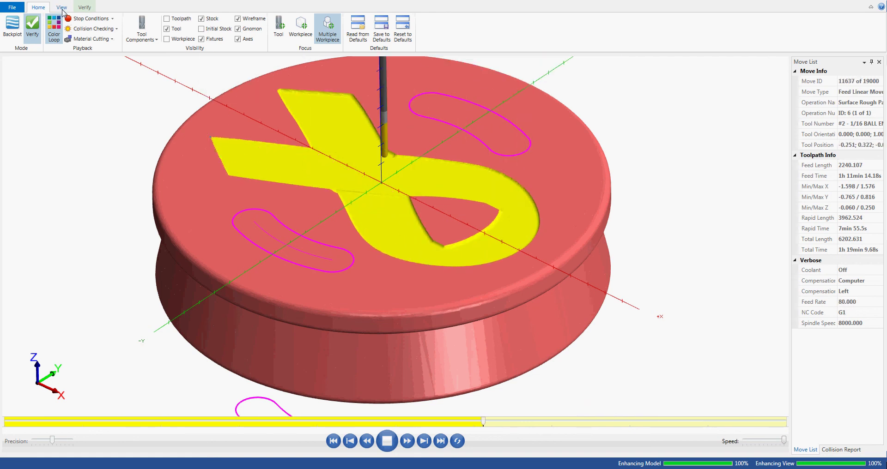
{"action": "left_click", "coordinate": [62, 8]}
{"action": "left_click", "coordinate": [85, 7]}
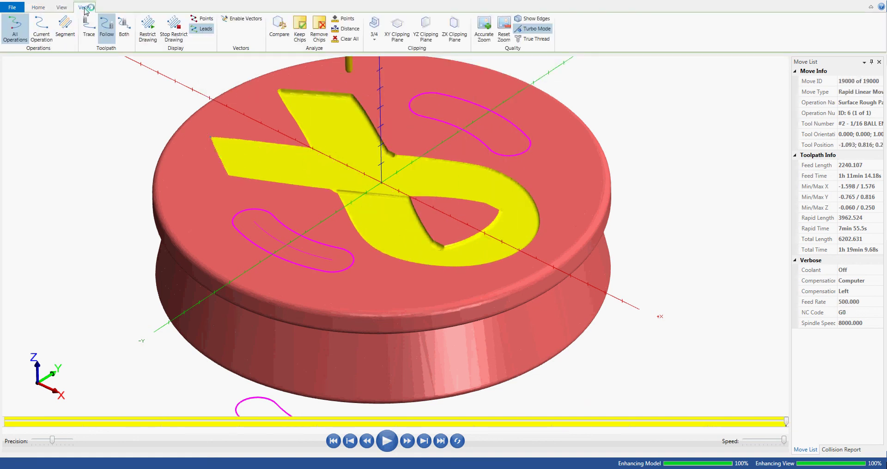